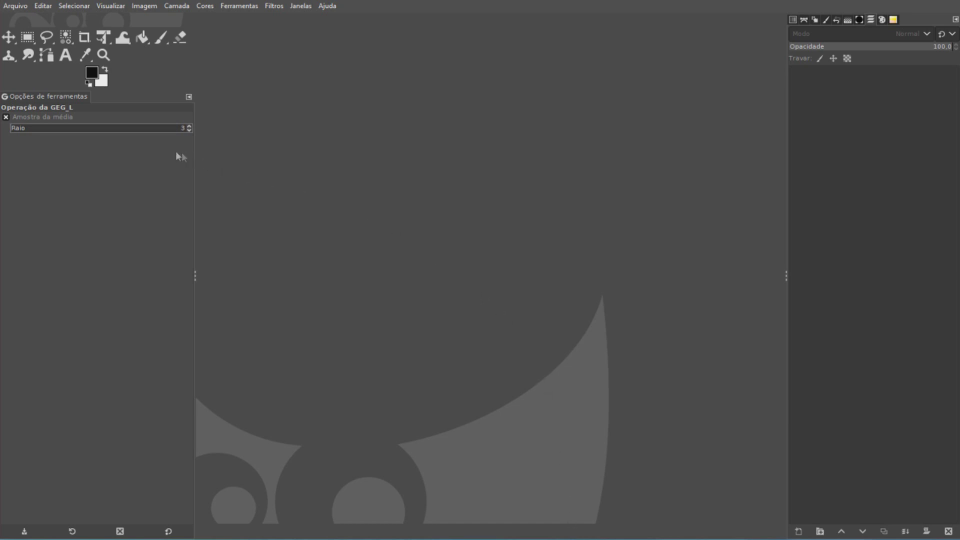
Step: Open the car photo ford-63930_1920.jpg from Arquivo > Abrir
click(16, 6)
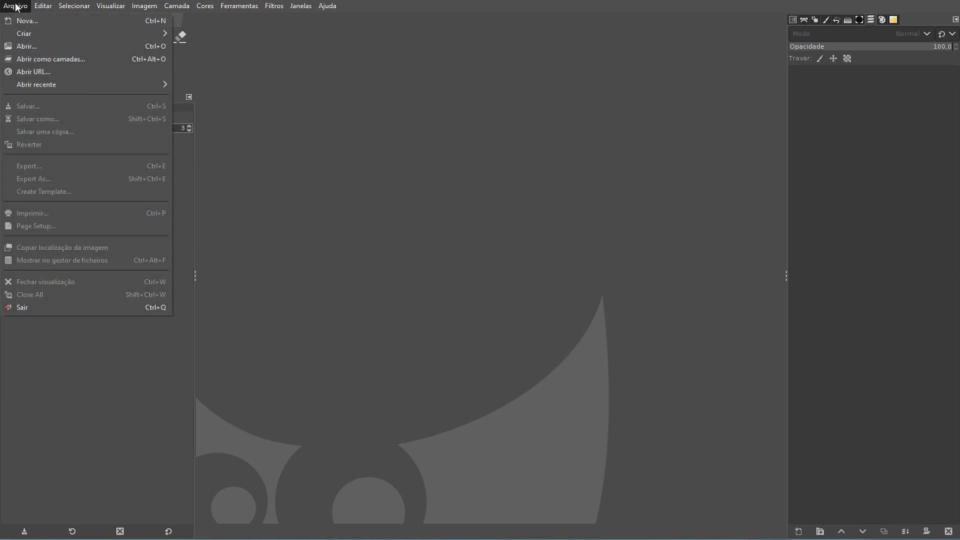
click(32, 45)
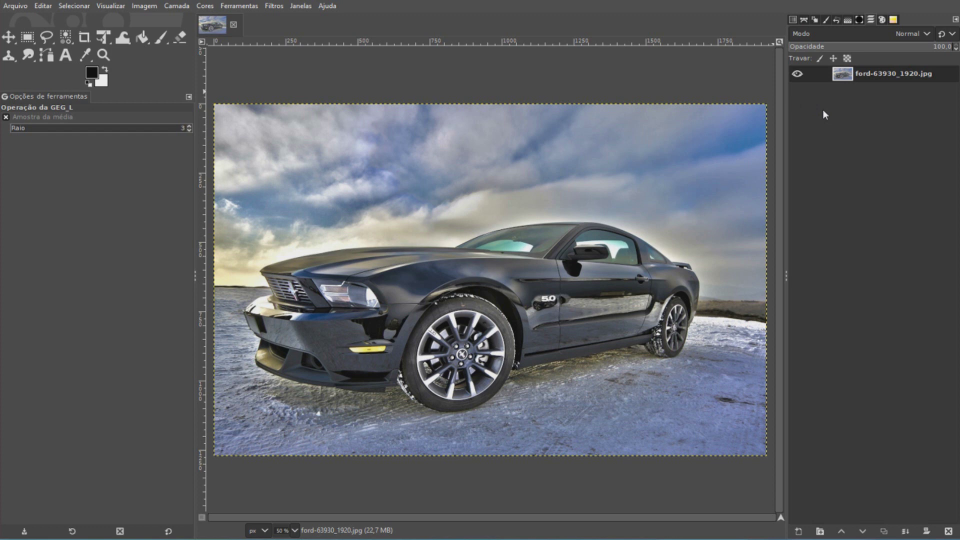
Step: Set the Saturação scale to 0 to make the photo black and white
click(206, 6)
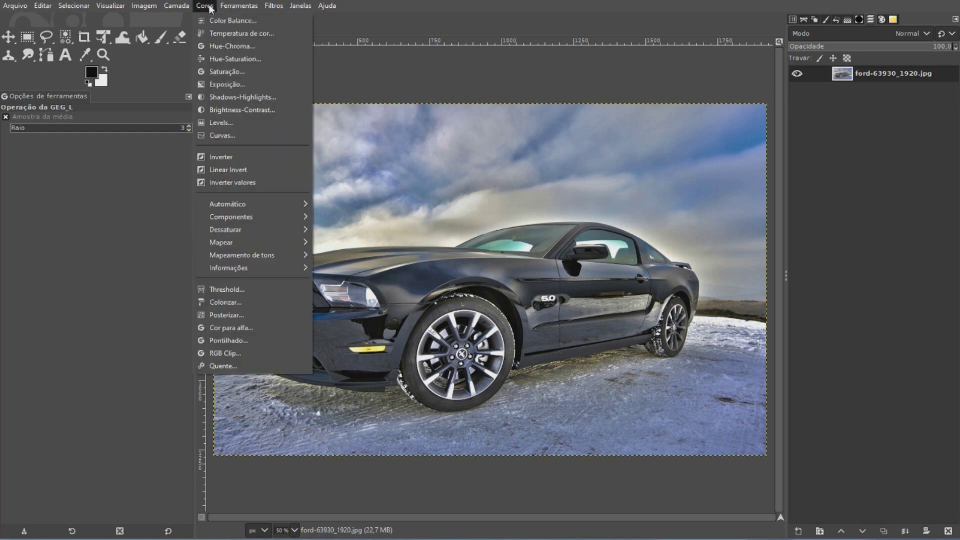
click(227, 71)
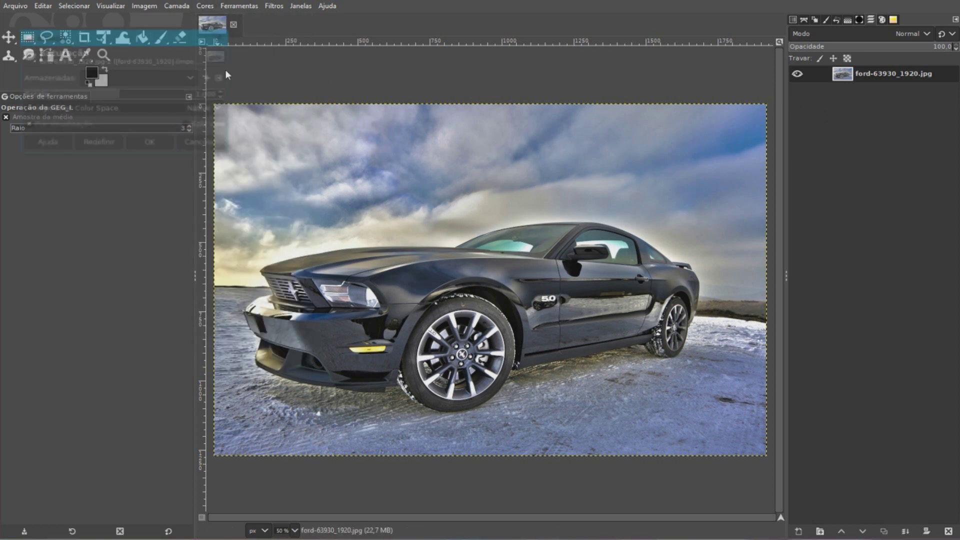
drag(135, 95, 9, 93)
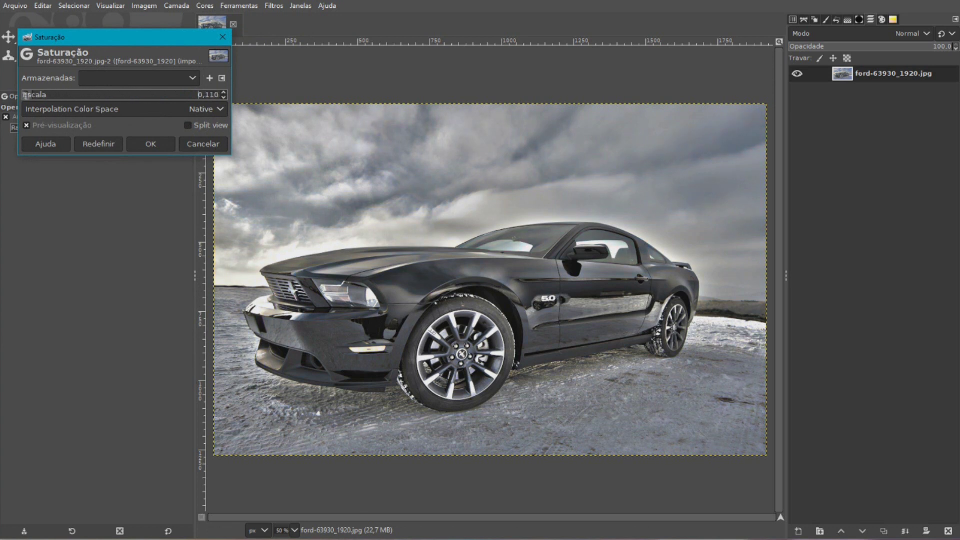
click(140, 147)
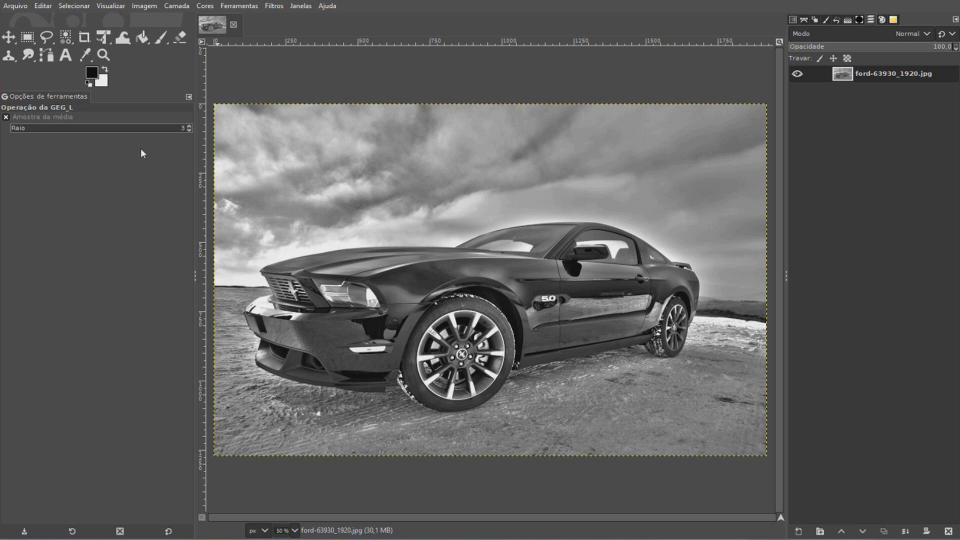
Step: Apply a Gaussian blur of size 4.50 on both X and Y
click(278, 7)
mouse_move(293, 80)
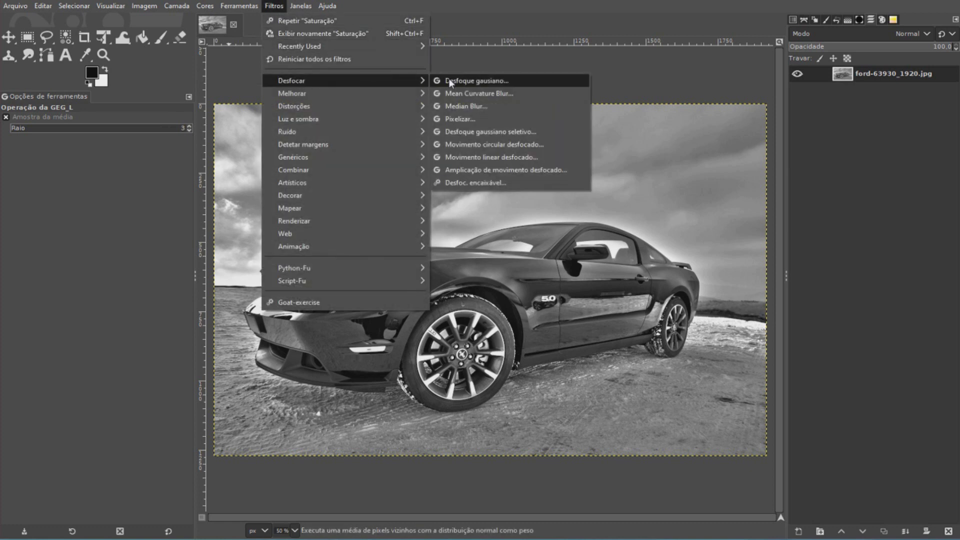
click(451, 82)
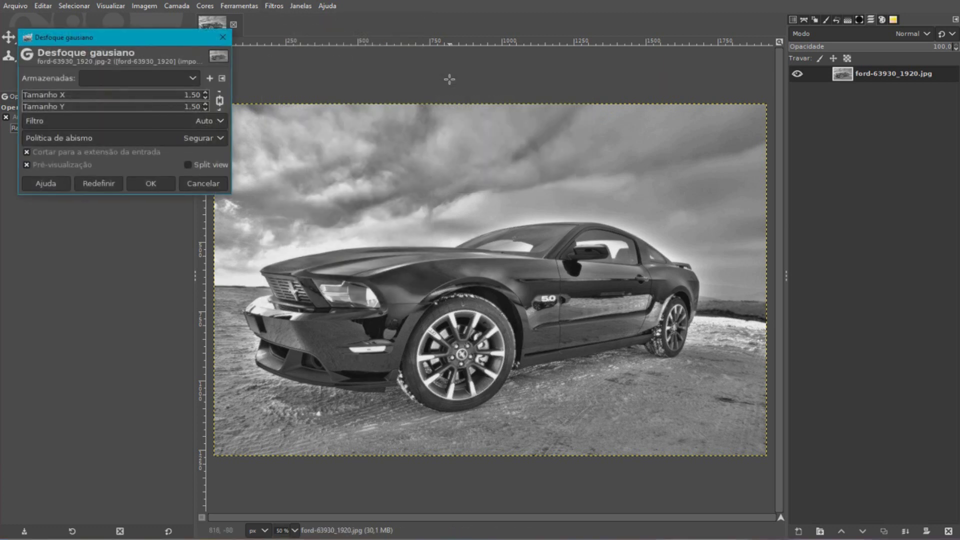
click(206, 94)
click(207, 94)
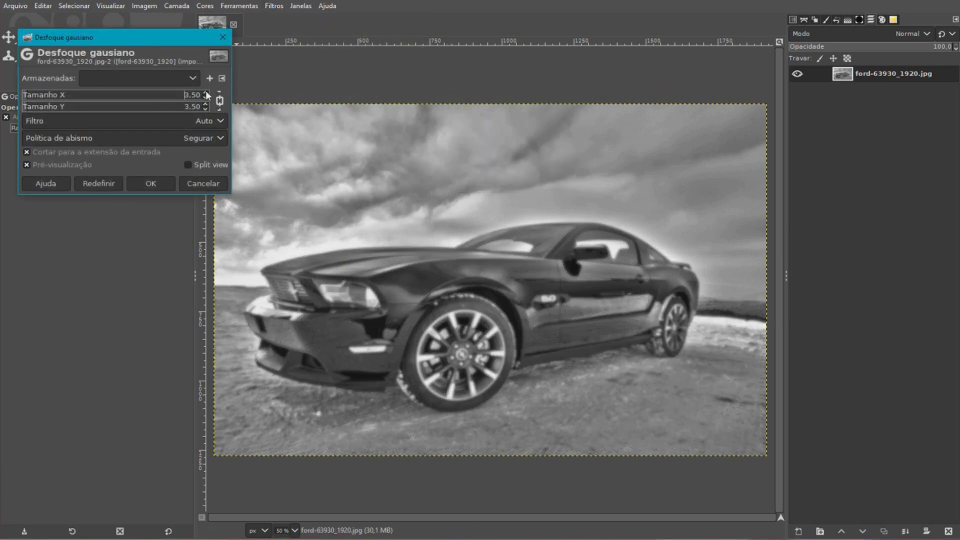
click(206, 94)
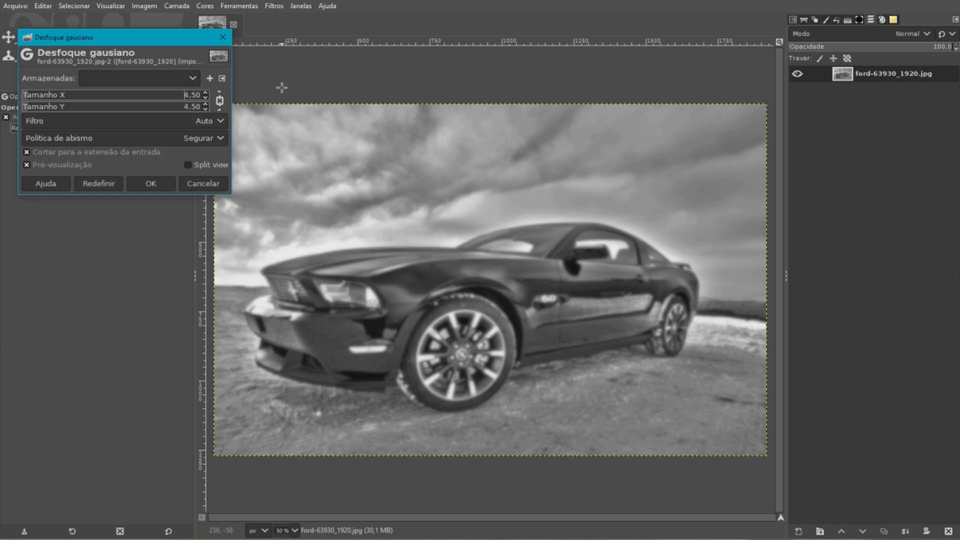
click(143, 188)
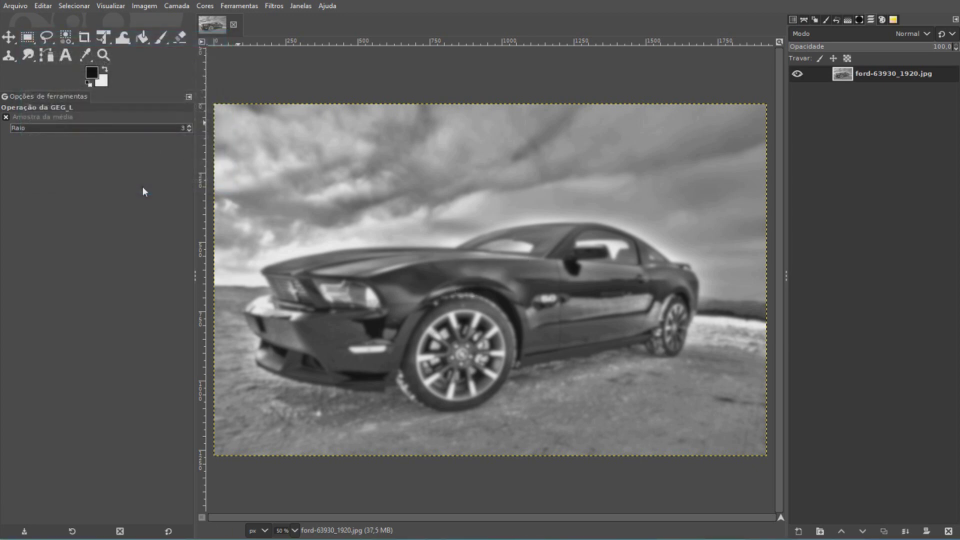
Step: Apply a Curves adjustment raising input 192 to output 222
click(212, 5)
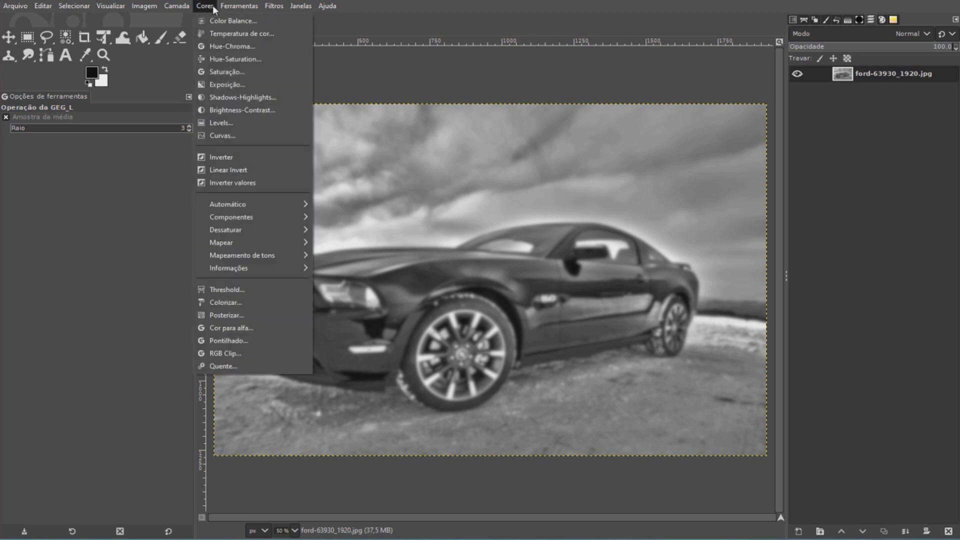
click(217, 135)
drag(726, 63, 786, 58)
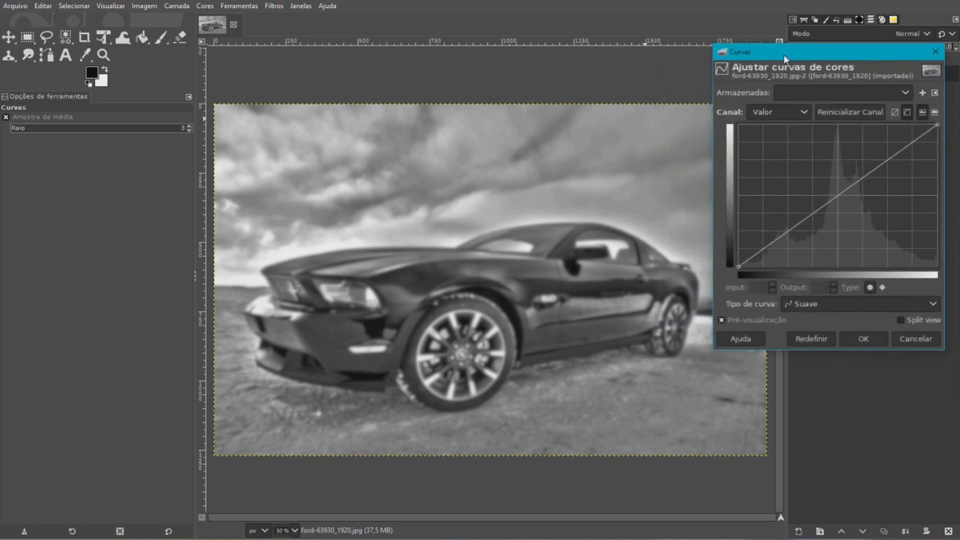
click(893, 158)
drag(894, 157, 883, 148)
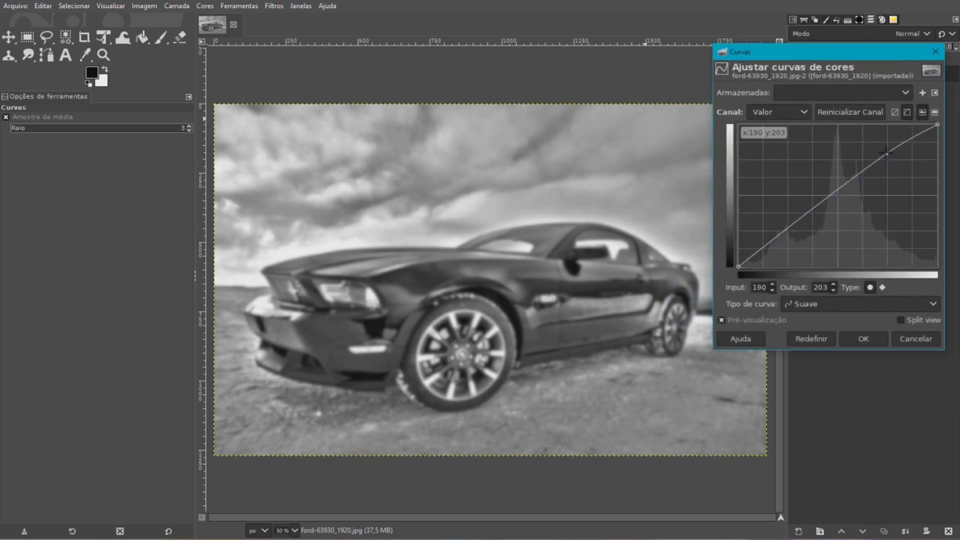
drag(882, 149, 888, 143)
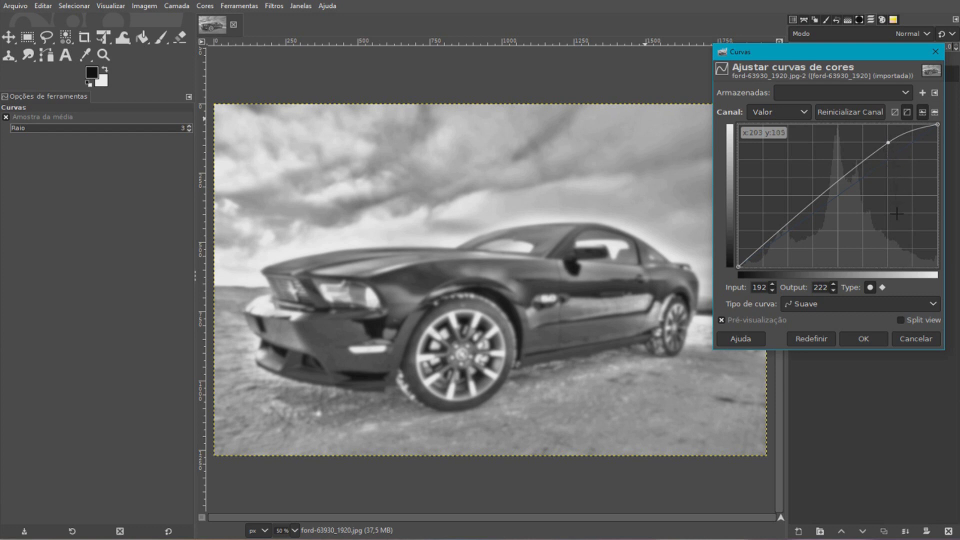
click(864, 338)
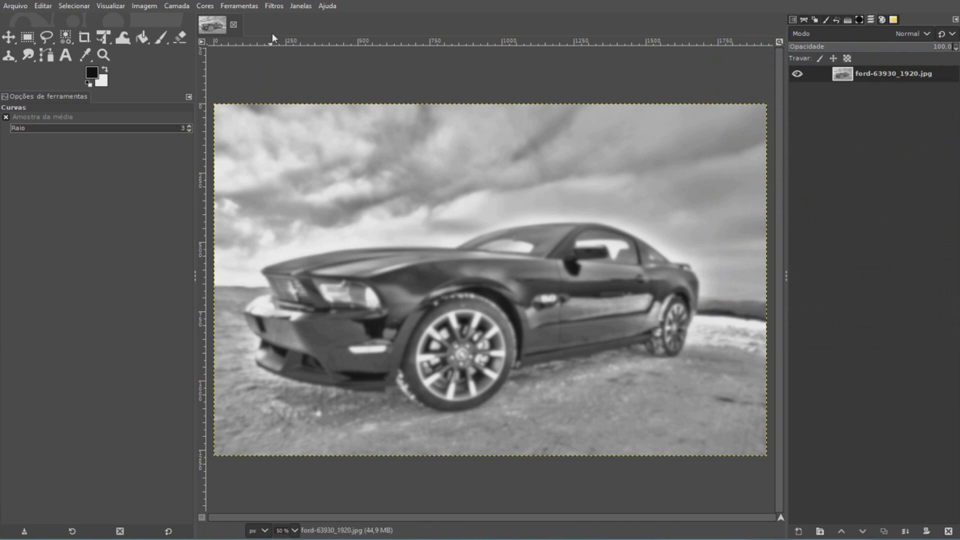
click(275, 7)
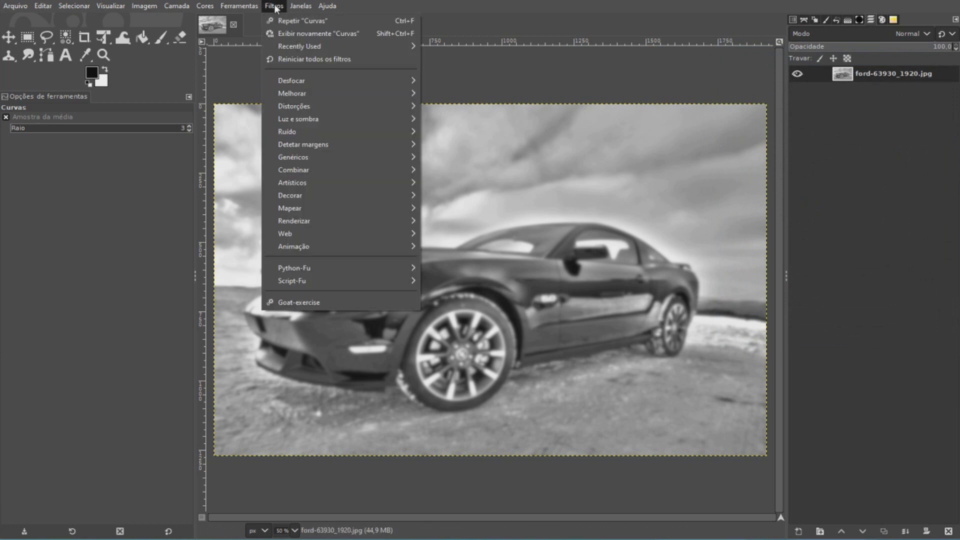
mouse_move(294, 106)
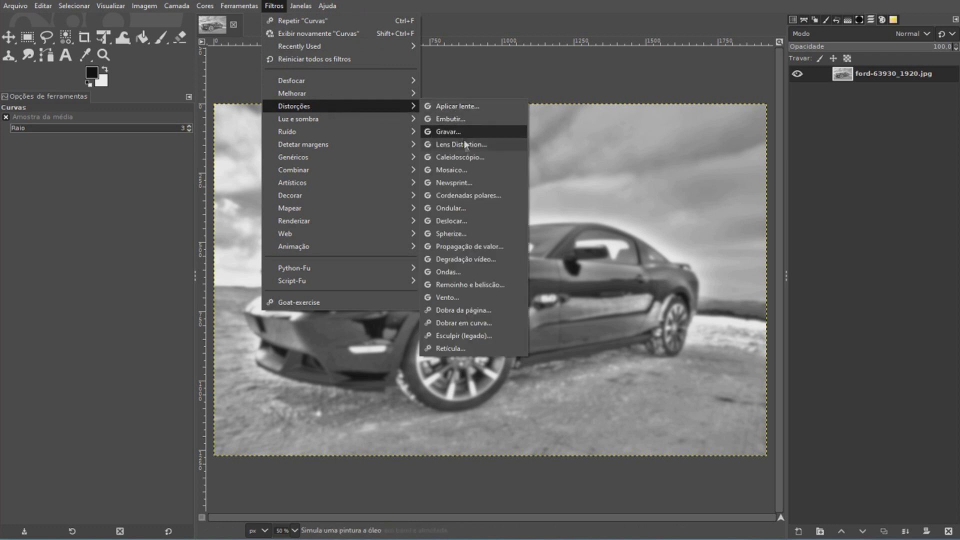
Step: In the Newsprint filter, set the halftone pattern to Euclidean square dots
click(470, 182)
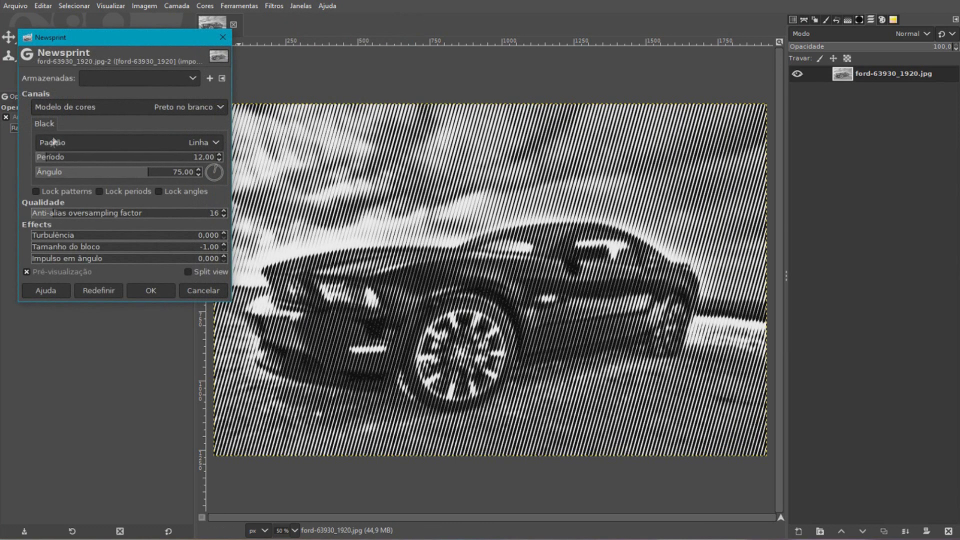
click(216, 143)
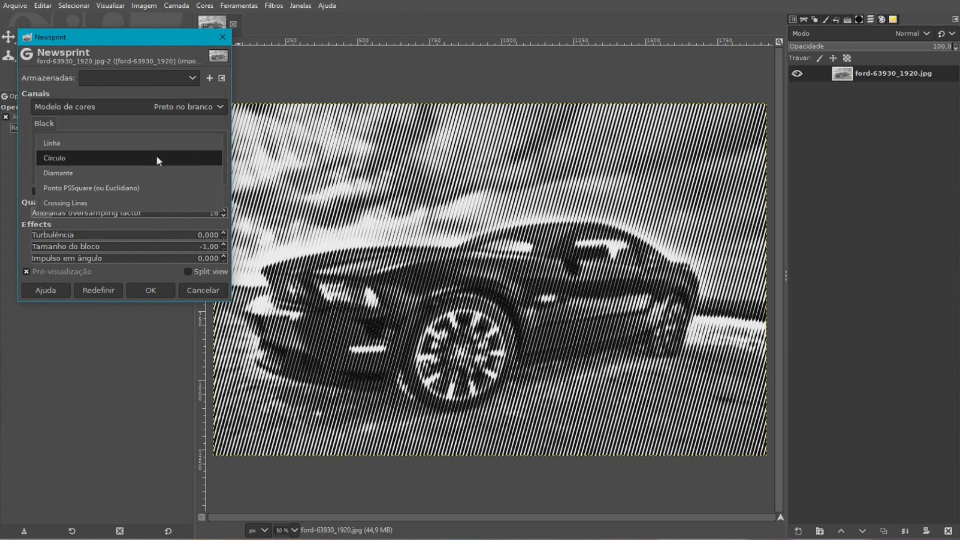
click(158, 157)
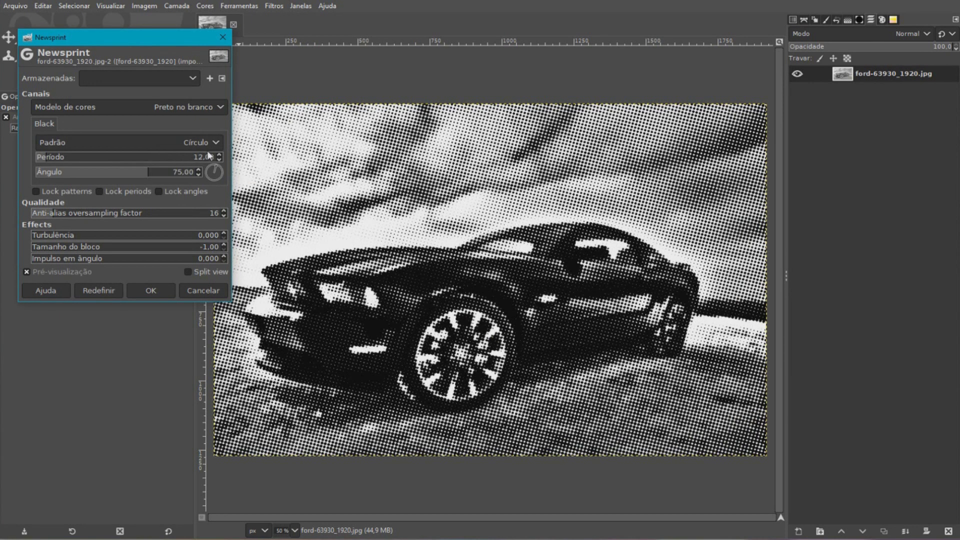
click(211, 145)
click(198, 155)
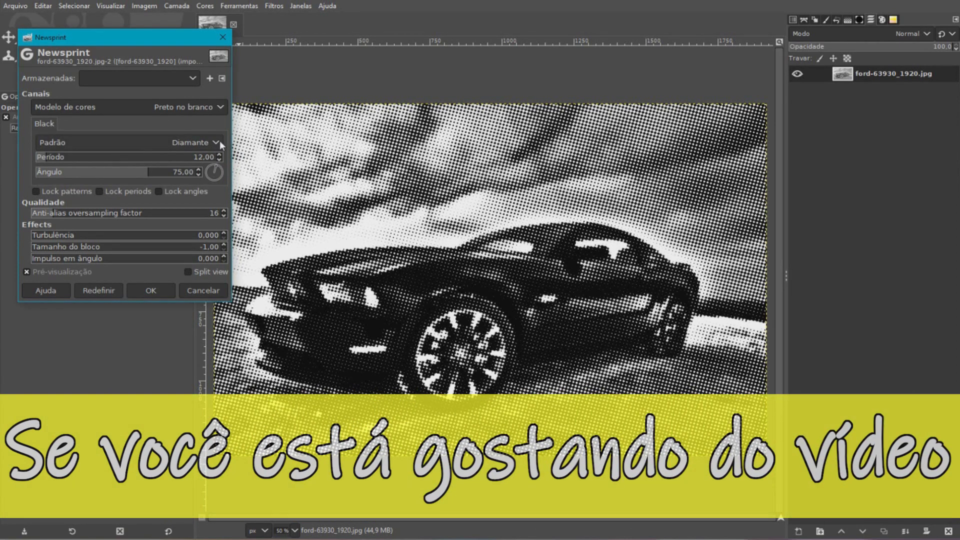
click(220, 142)
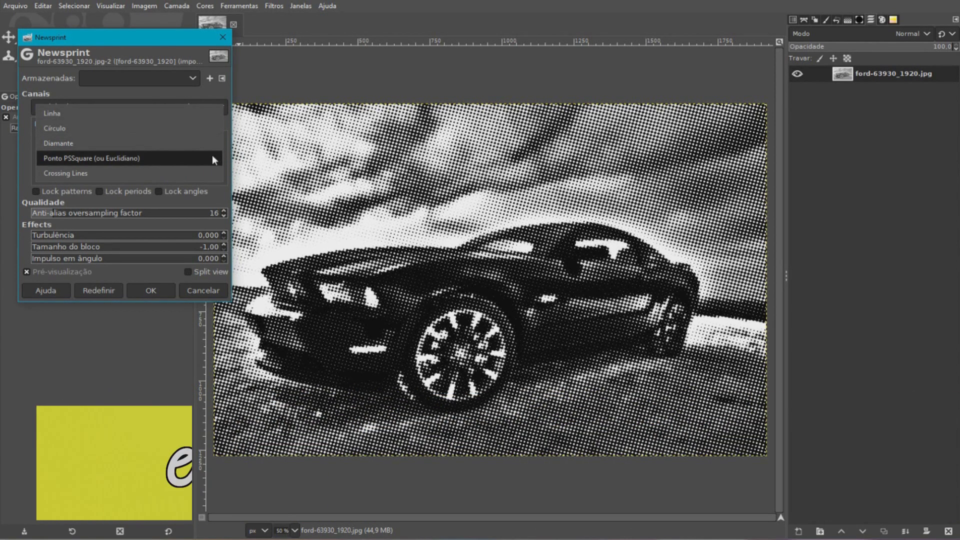
click(213, 157)
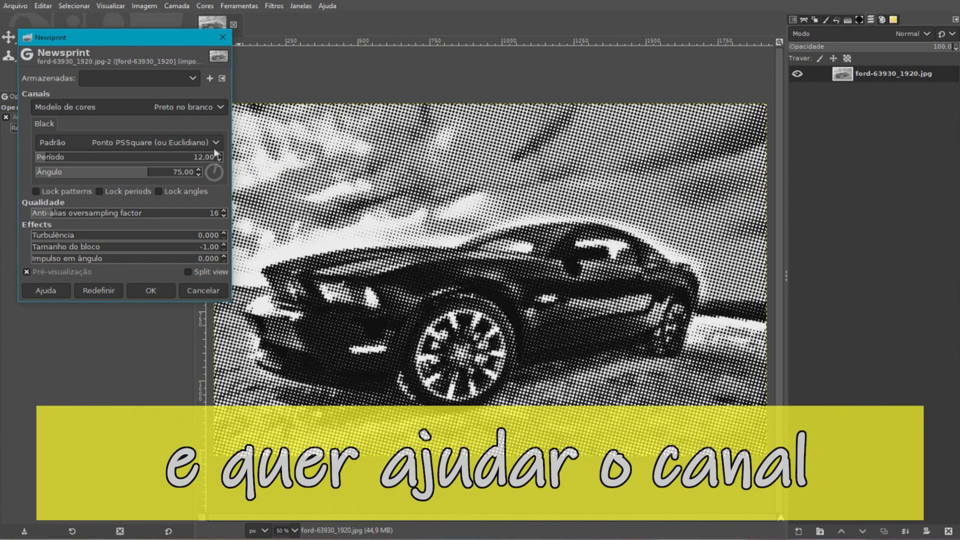
click(215, 142)
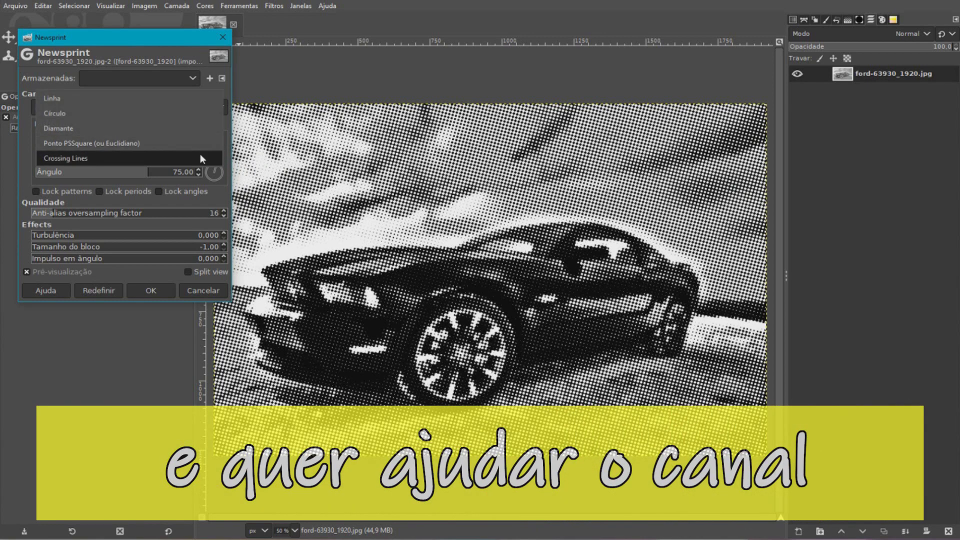
click(200, 159)
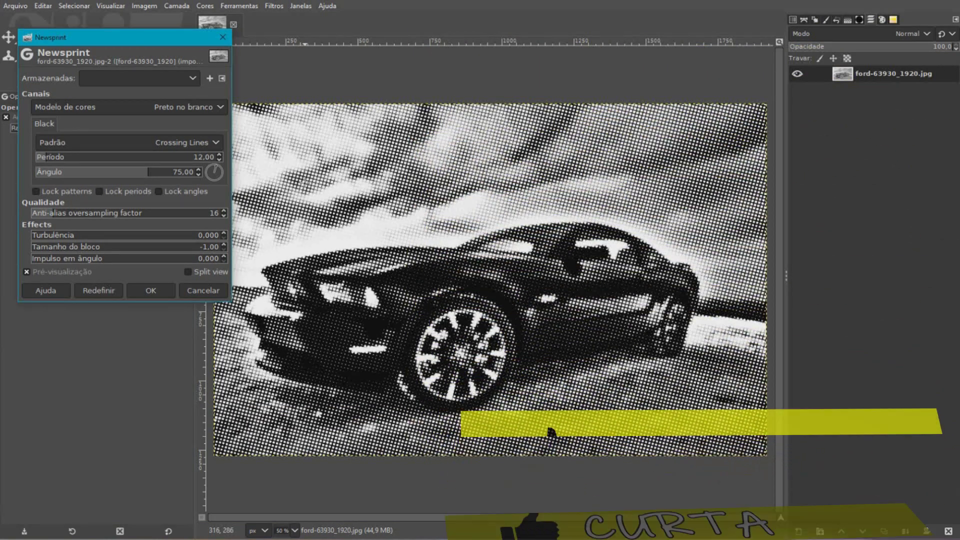
click(215, 143)
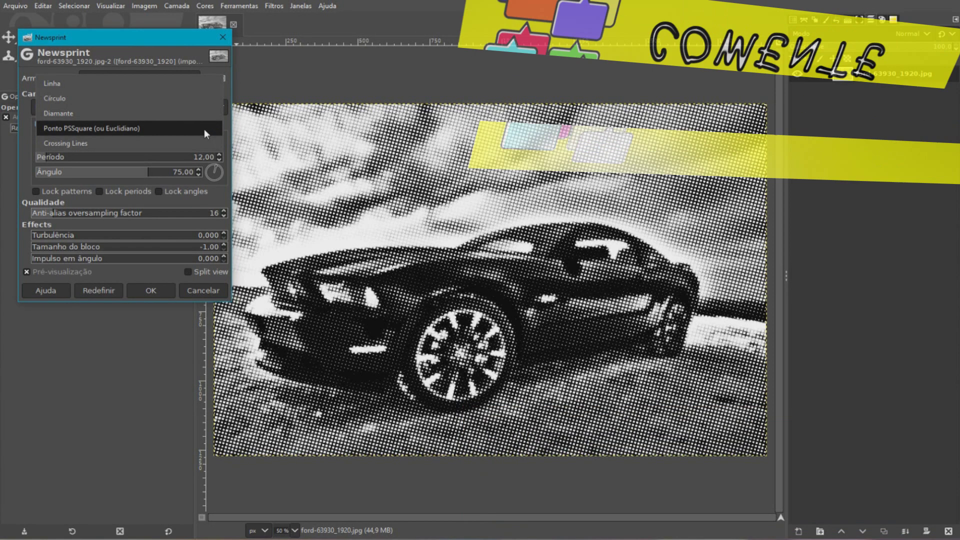
click(204, 128)
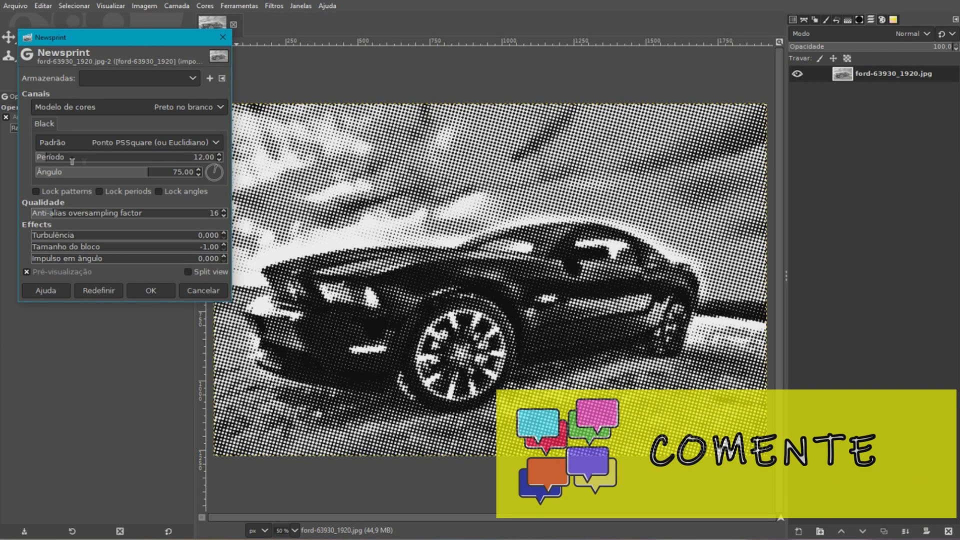
Step: Set the Newsprint period to 10, raise anti-alias oversampling, and apply
click(219, 160)
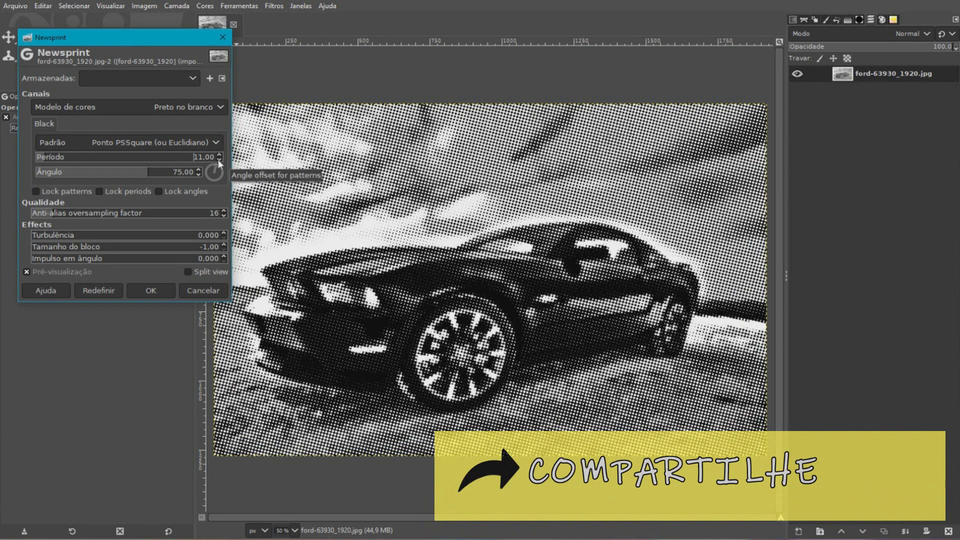
click(220, 159)
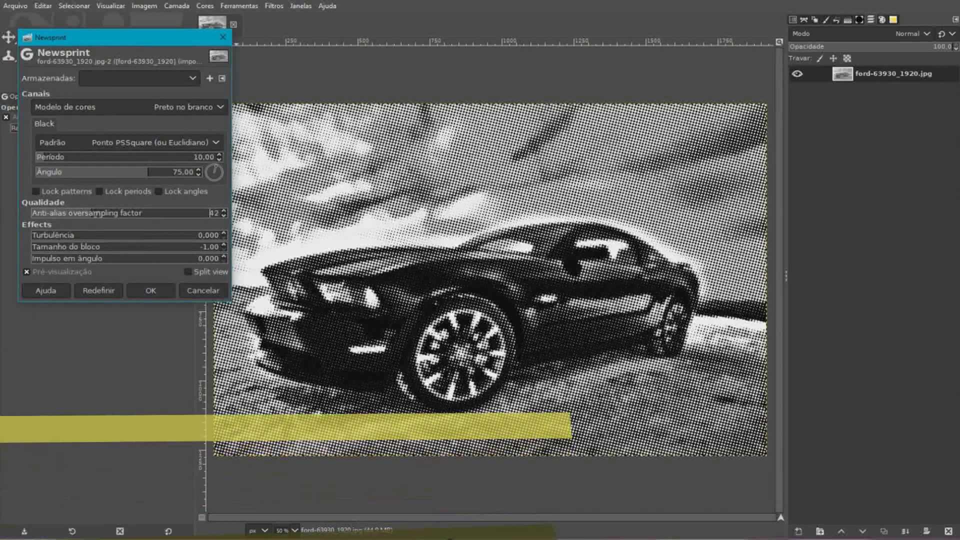
mouse_move(57, 214)
mouse_down()
mouse_move(195, 215)
mouse_move(22, 209)
mouse_move(244, 223)
mouse_up()
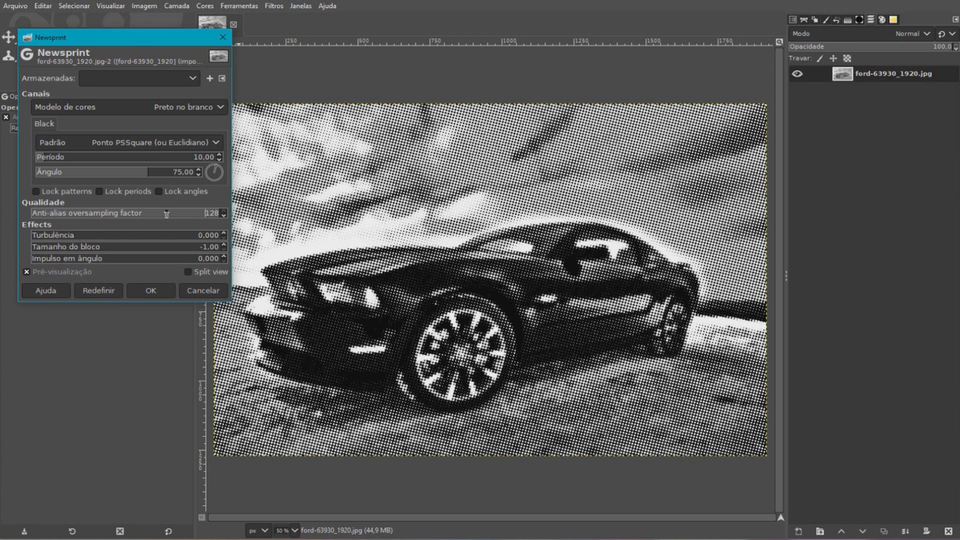
click(144, 292)
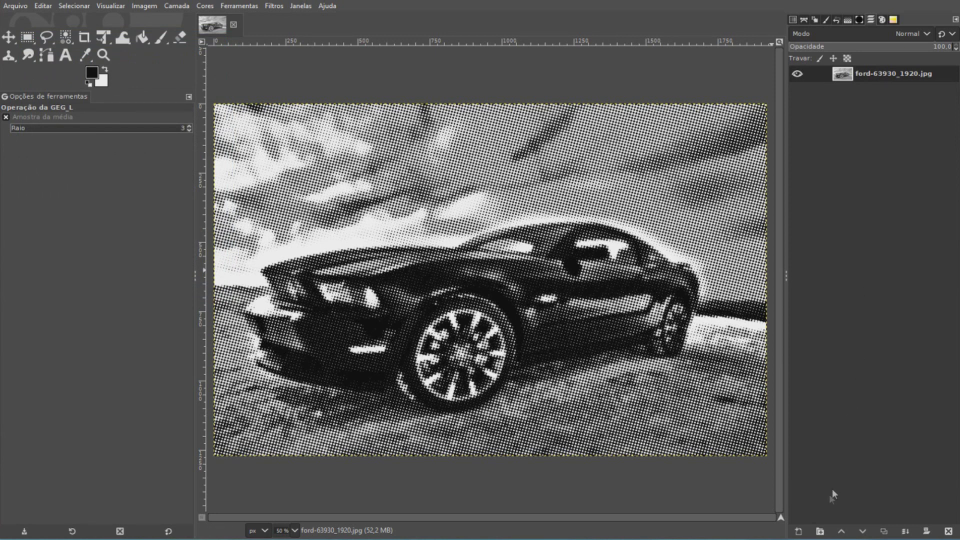
Step: Create a transparent layer named BRANCO and make white the foreground colour
click(799, 533)
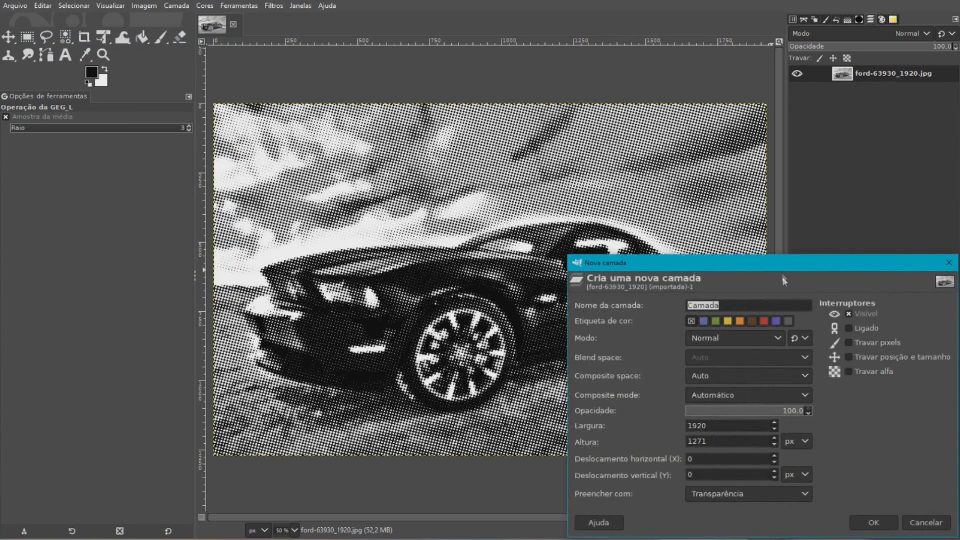
drag(781, 267, 761, 177)
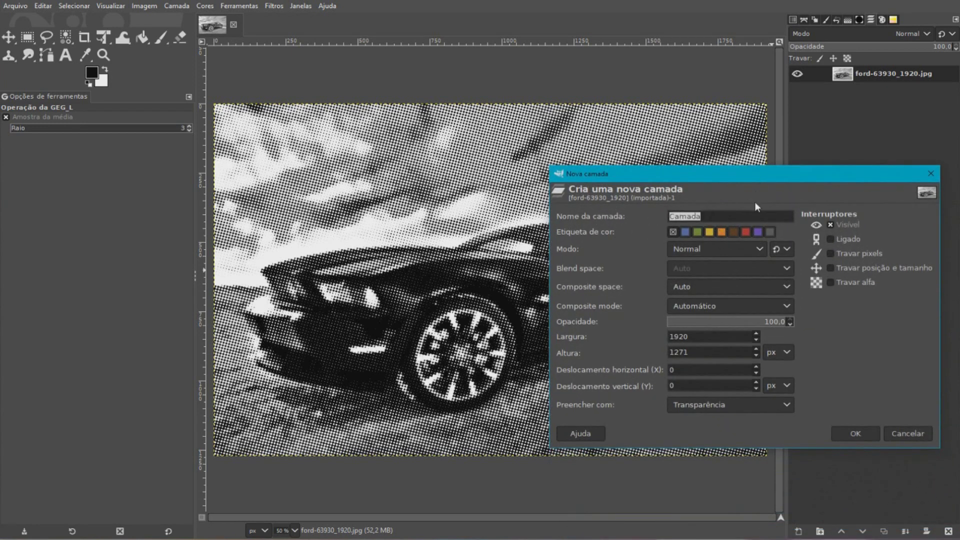
key(BackSpace)
text(BRANCO)
click(859, 434)
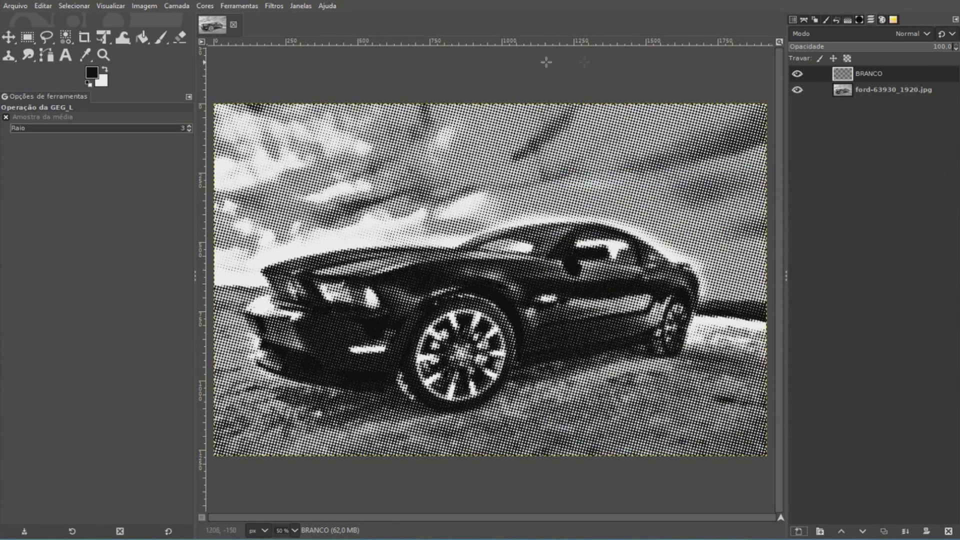
click(105, 70)
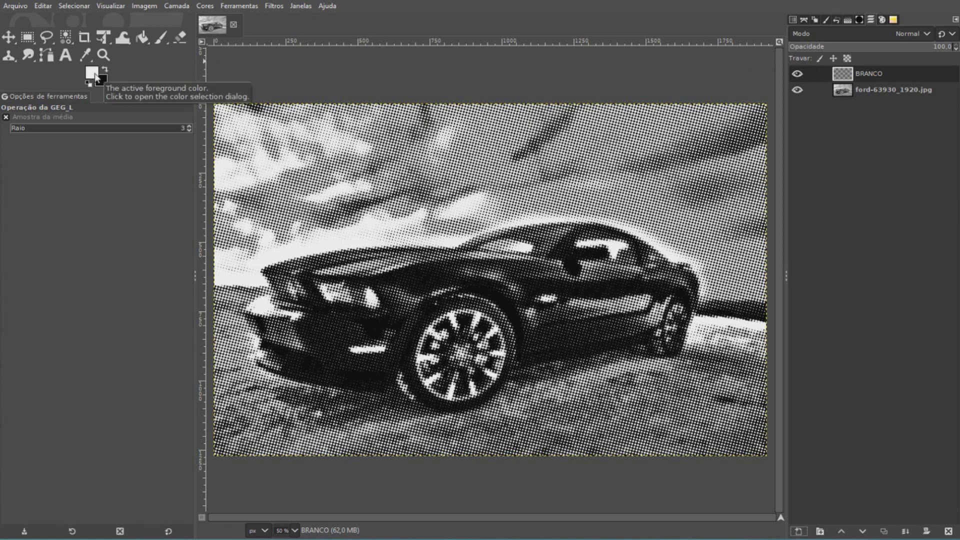
Step: Fill BRANCO with white, set its mode to Subexposição, and compare its visibility
click(143, 38)
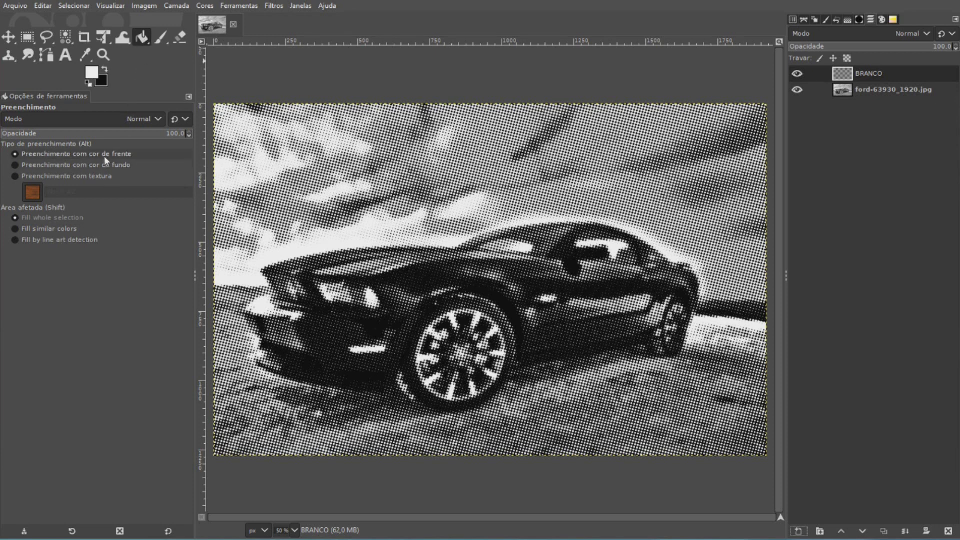
click(259, 152)
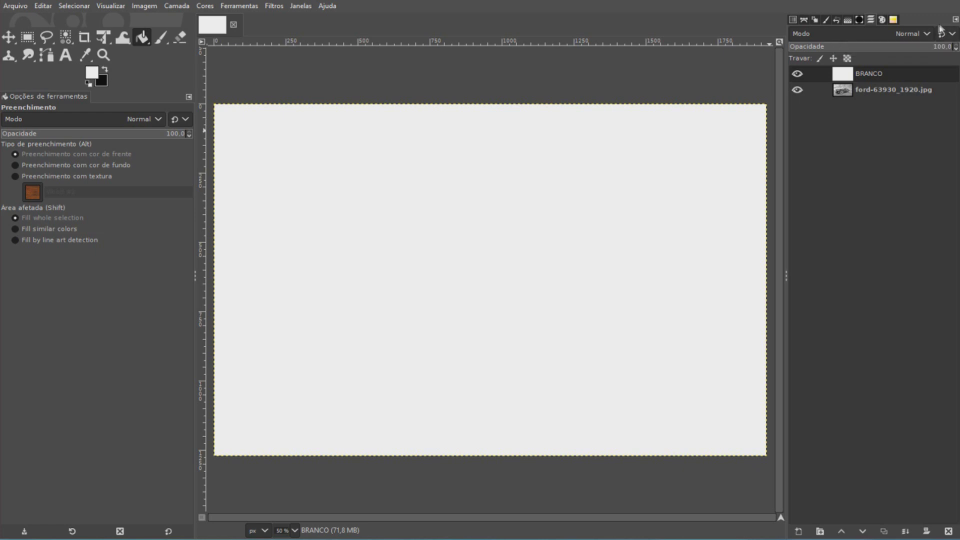
click(926, 33)
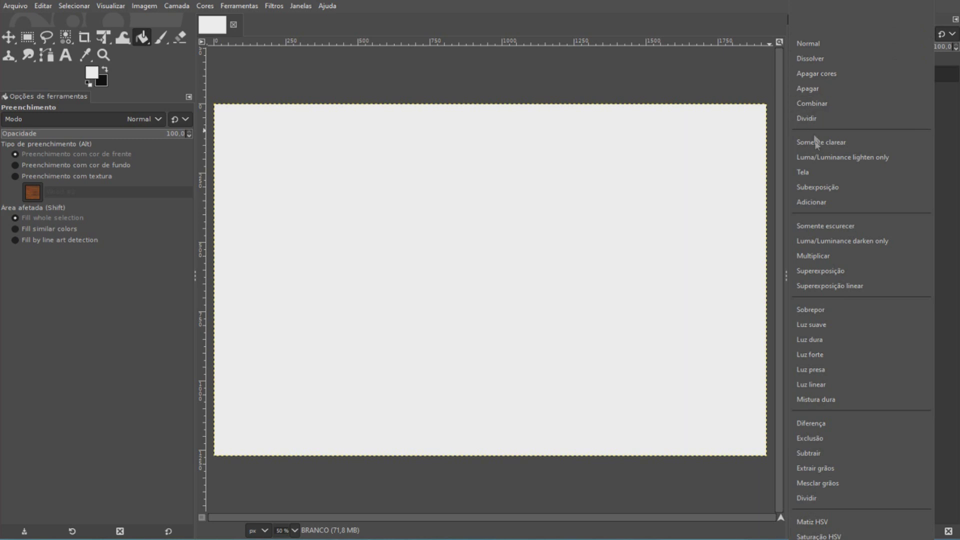
click(820, 188)
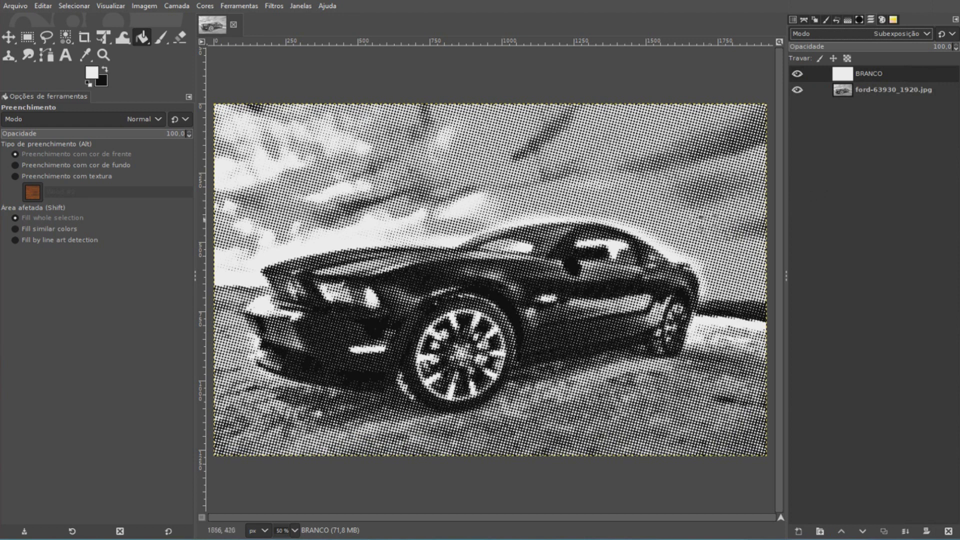
click(797, 75)
click(797, 75)
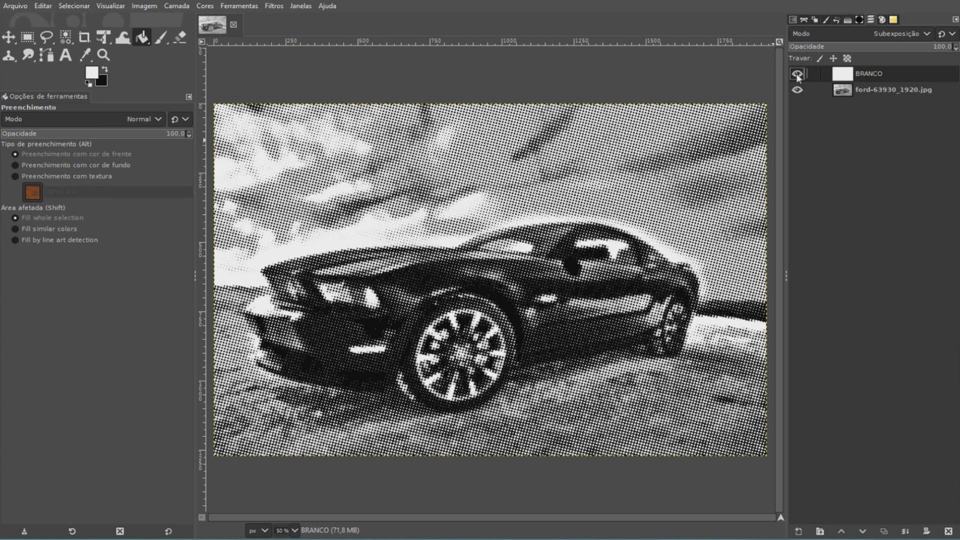
click(798, 75)
click(800, 533)
Step: Create a new transparent layer named AZUL at the top of the stack
mouse_move(784, 259)
mouse_down()
mouse_move(757, 235)
mouse_move(699, 116)
mouse_up()
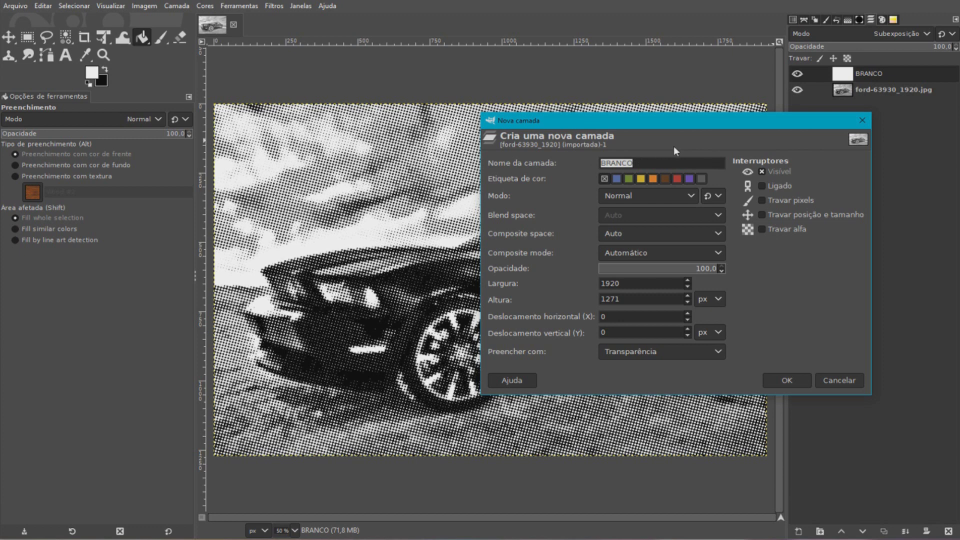
text(AZUL)
click(796, 381)
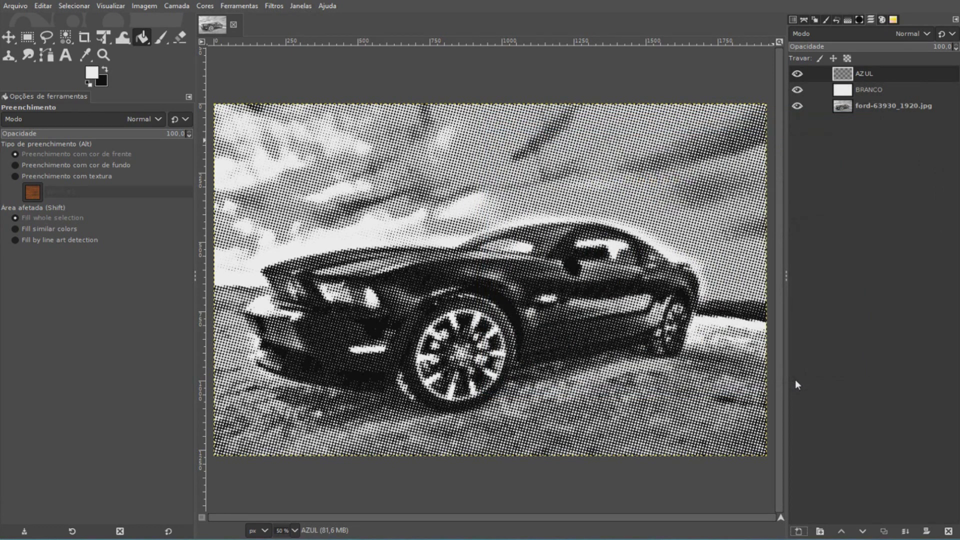
click(865, 73)
Step: Set the foreground colour to dark blue 1c2c44
click(94, 74)
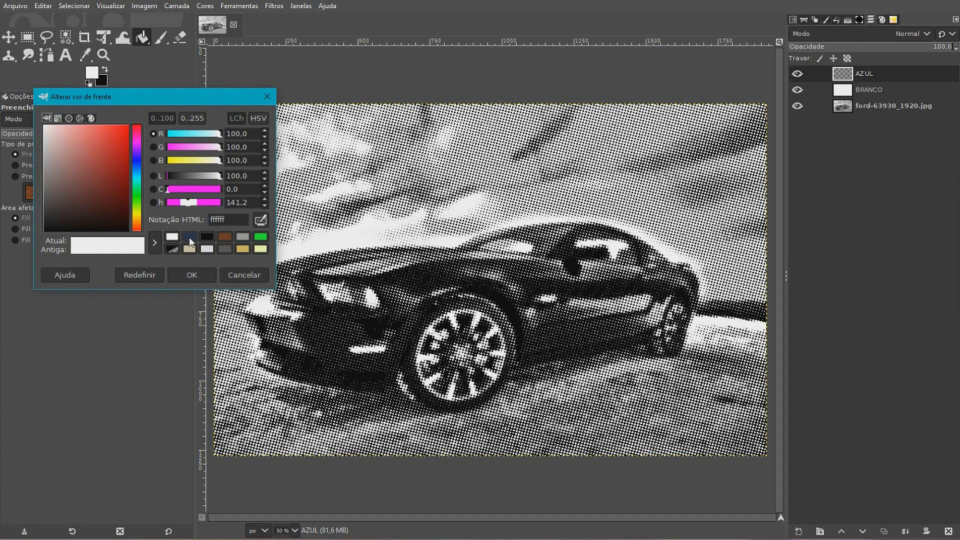
click(189, 238)
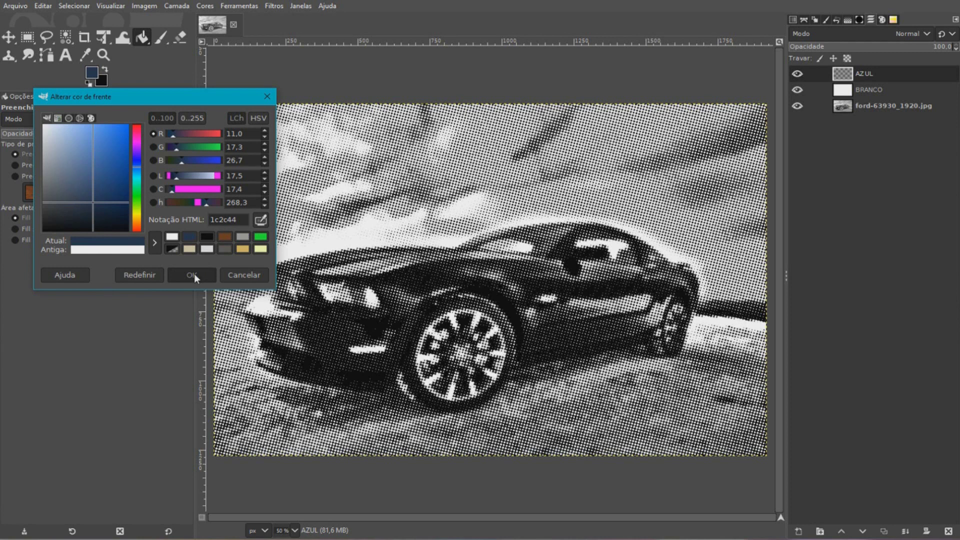
click(195, 275)
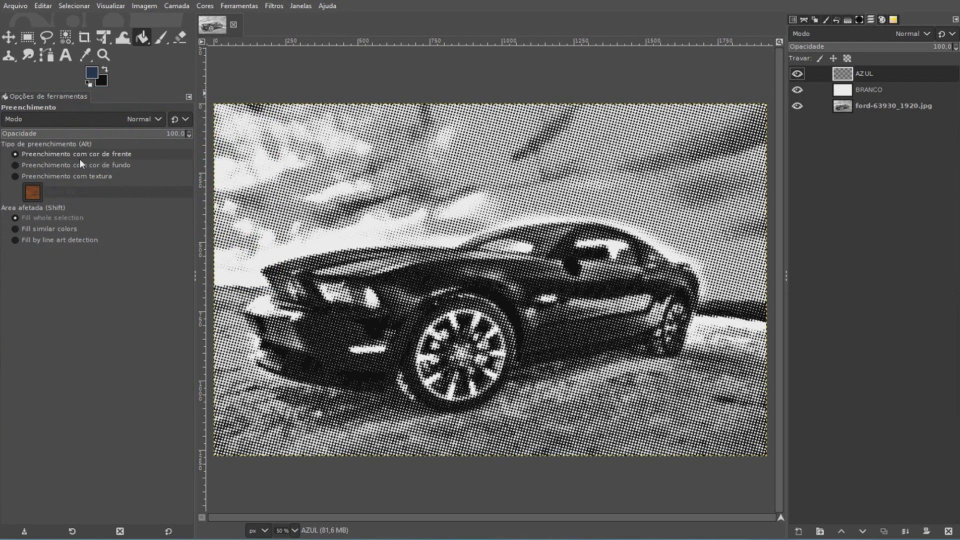
Step: Fill AZUL with dark blue, set it to Diferença mode, and compare its visibility
click(258, 155)
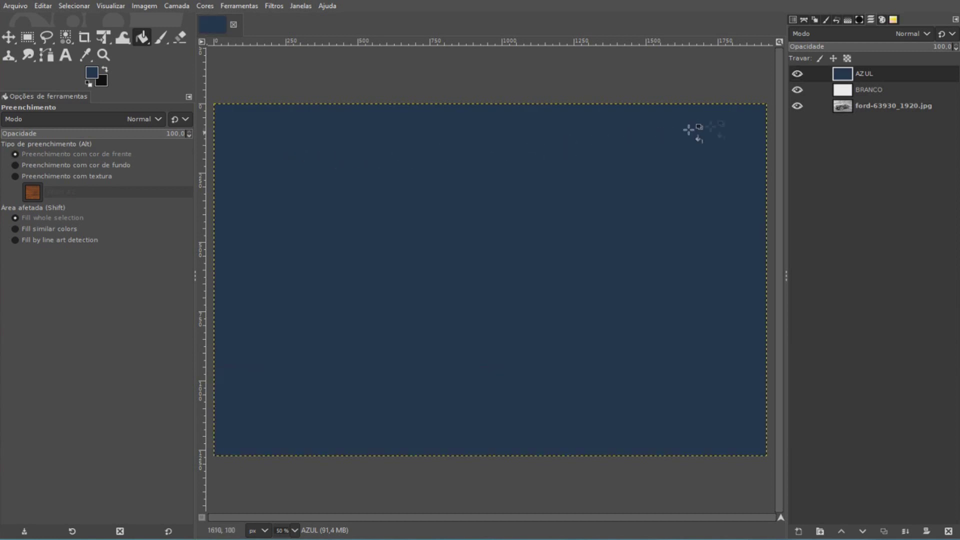
click(926, 34)
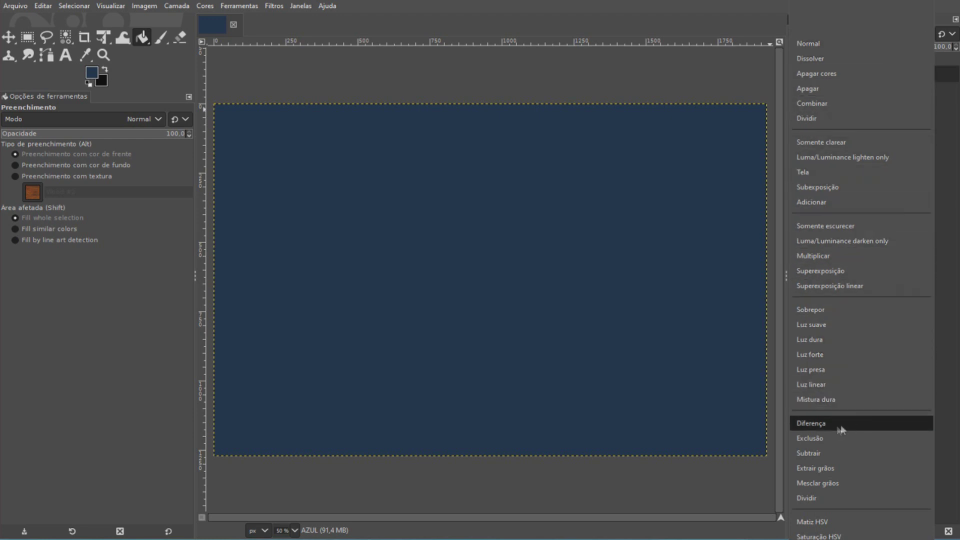
click(817, 425)
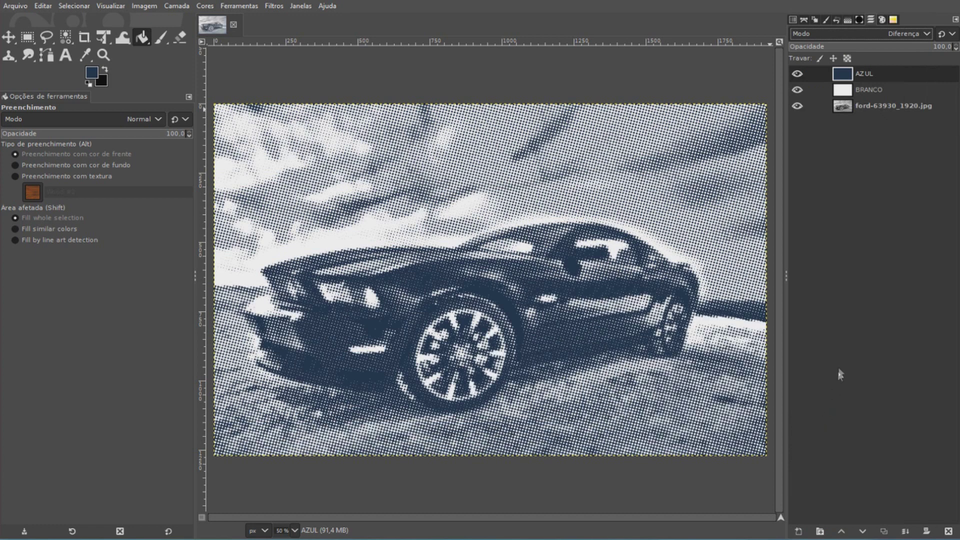
click(798, 75)
click(798, 74)
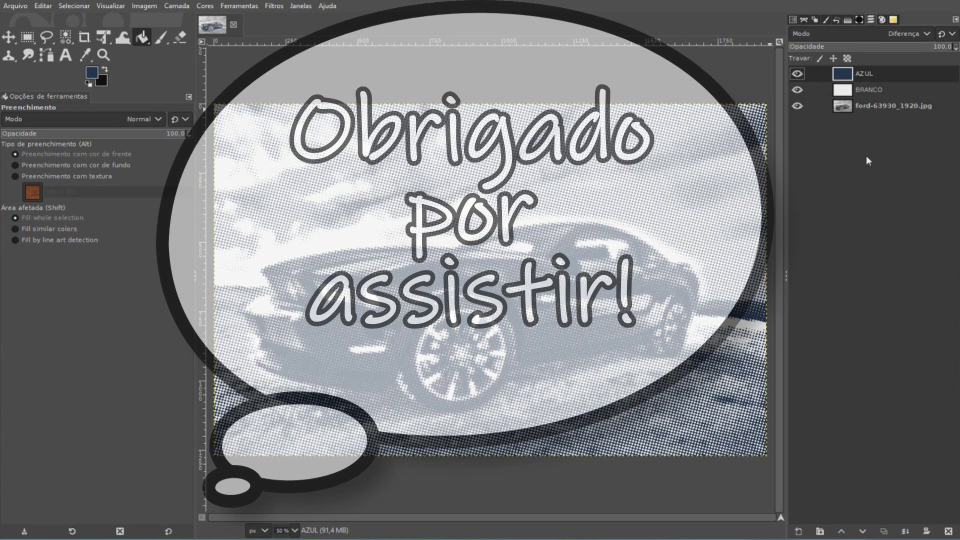
click(779, 42)
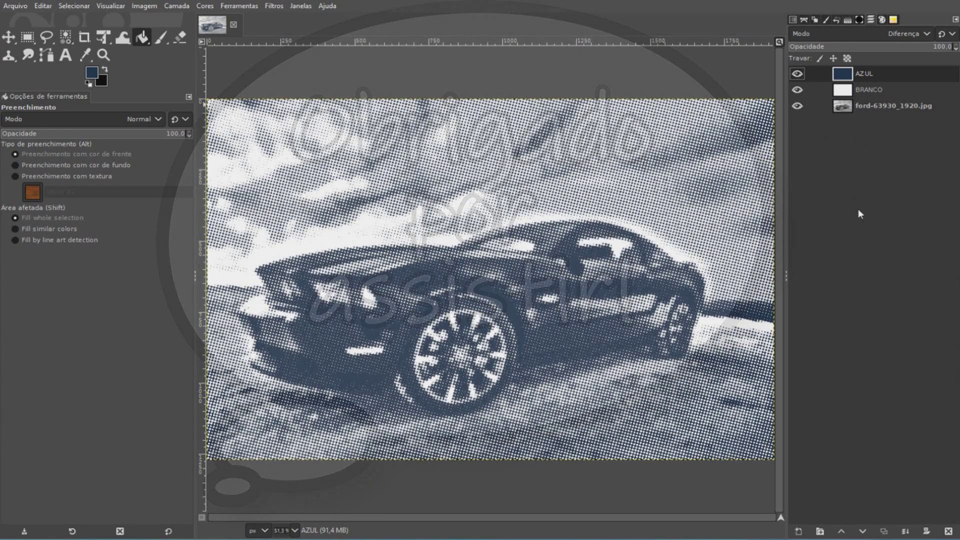